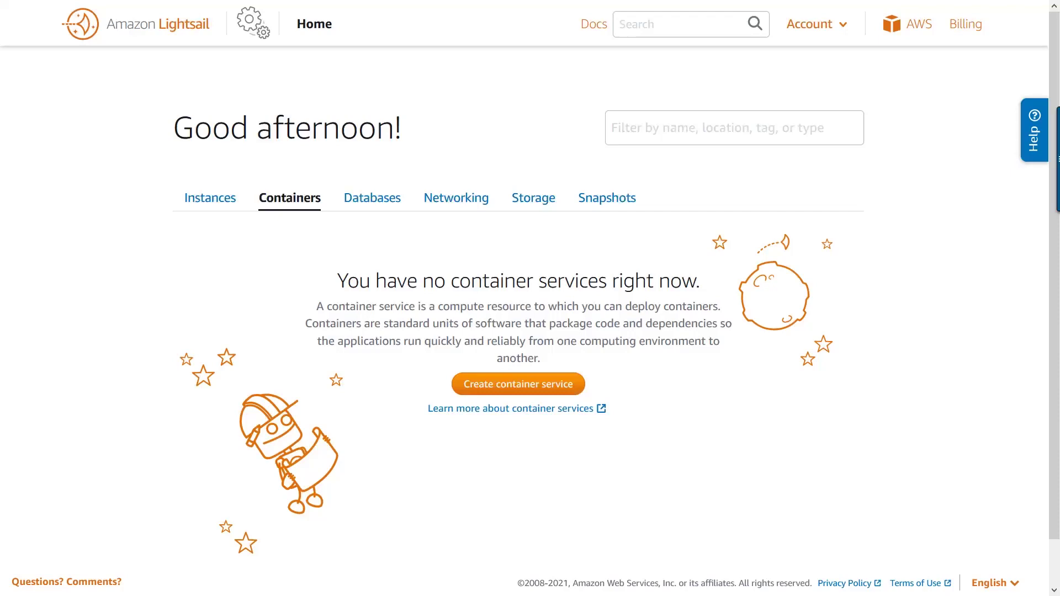
Start creating a container service and show the AWS Regions available for its location.
{"action": "left_click", "coordinate": [502, 384]}
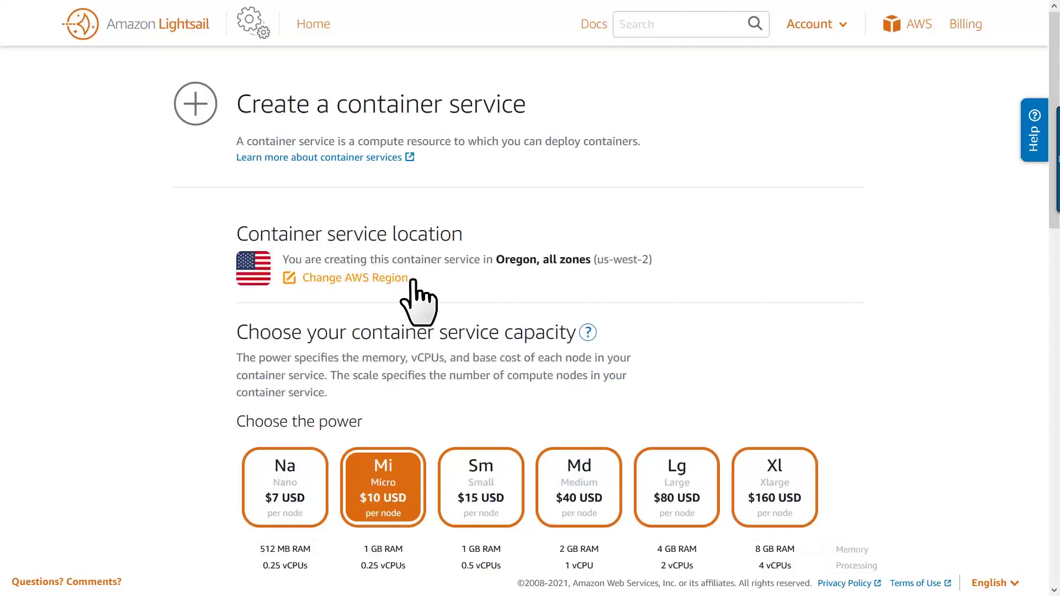
{"action": "left_click", "coordinate": [355, 278]}
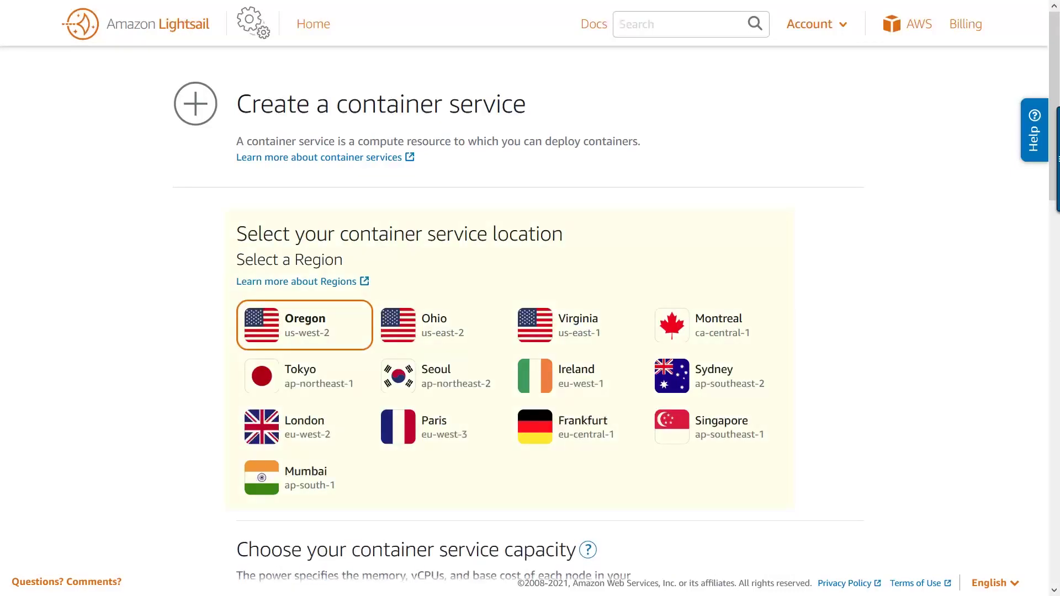
{"action": "scroll", "coordinate": [530, 298], "scroll_direction": "down", "scroll_amount": 1}
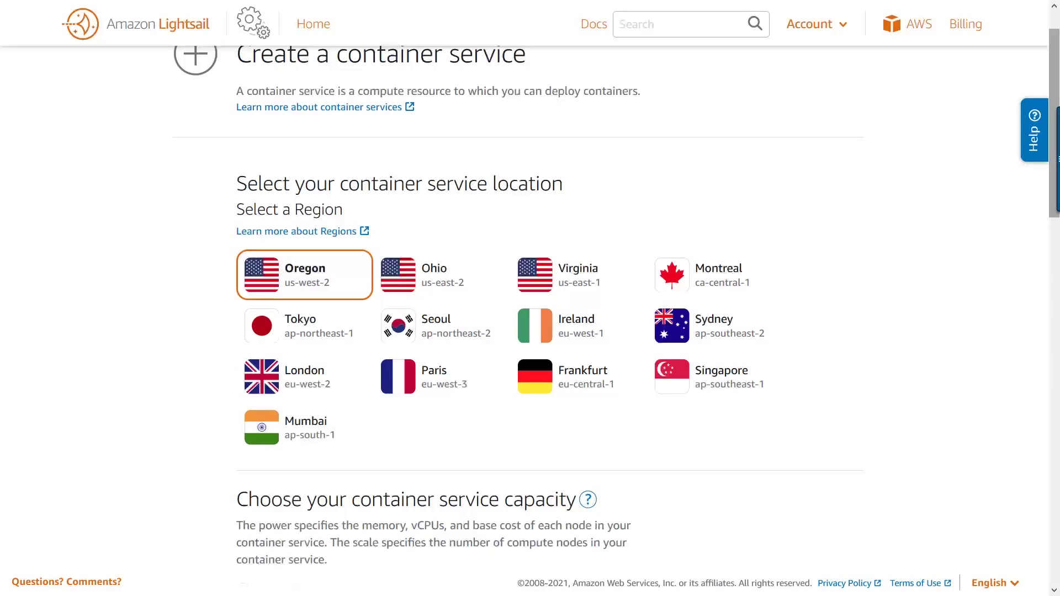
{"action": "scroll", "coordinate": [530, 304], "scroll_direction": "down", "scroll_amount": 1}
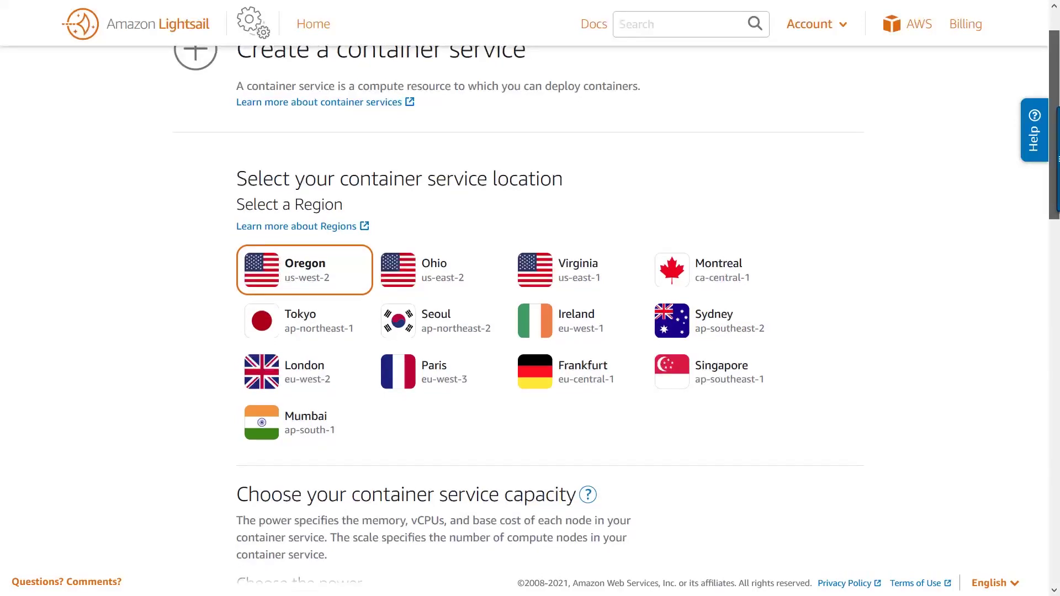
{"action": "scroll", "coordinate": [530, 304], "scroll_direction": "down", "scroll_amount": 5}
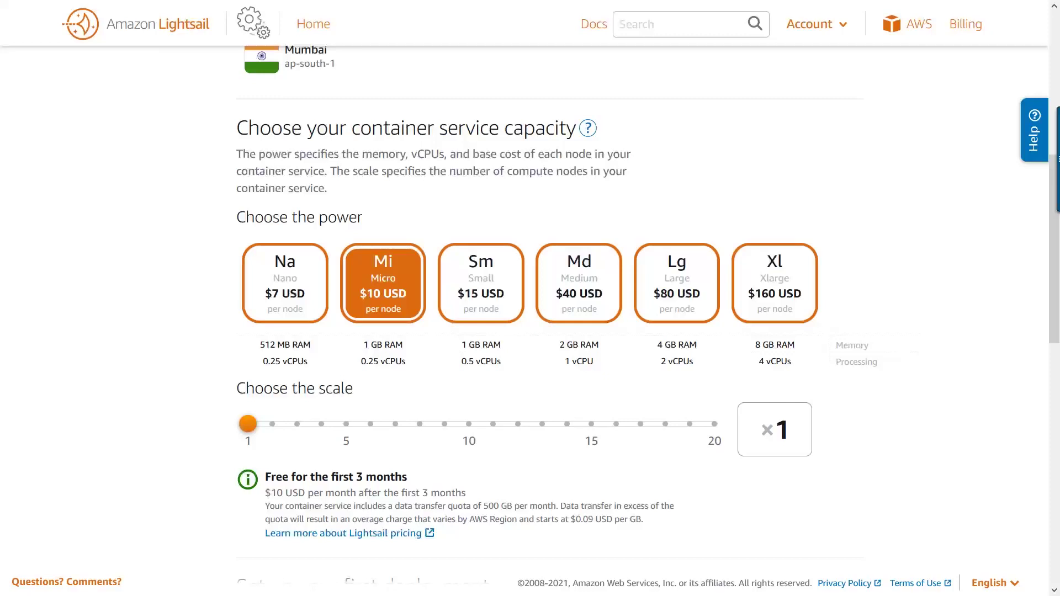
Name the container service flask-service and create it with the Micro power and a scale of 1.
{"action": "scroll", "coordinate": [530, 310], "scroll_direction": "down", "scroll_amount": 5}
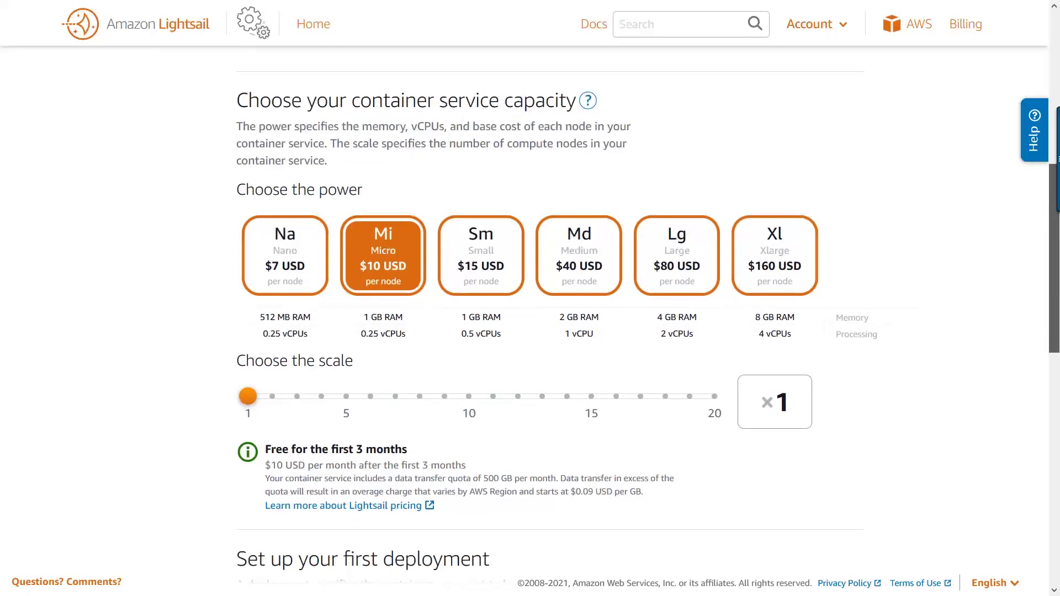
{"action": "scroll", "coordinate": [530, 309], "scroll_direction": "down", "scroll_amount": 4}
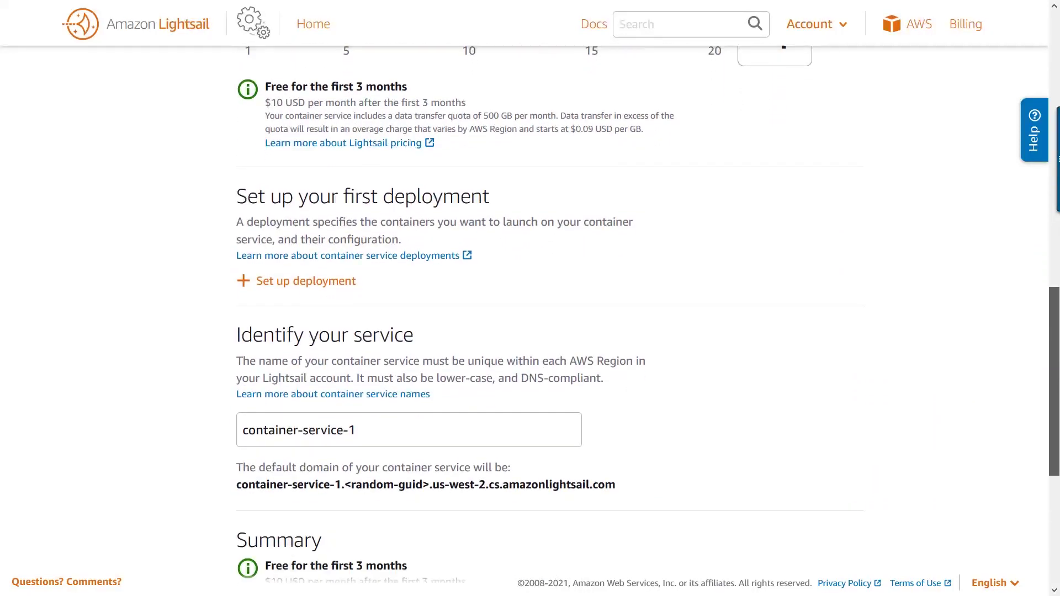
{"action": "left_click_drag", "start_coordinate": [1054, 408], "coordinate": [1054, 419]}
{"action": "left_click", "coordinate": [298, 317]}
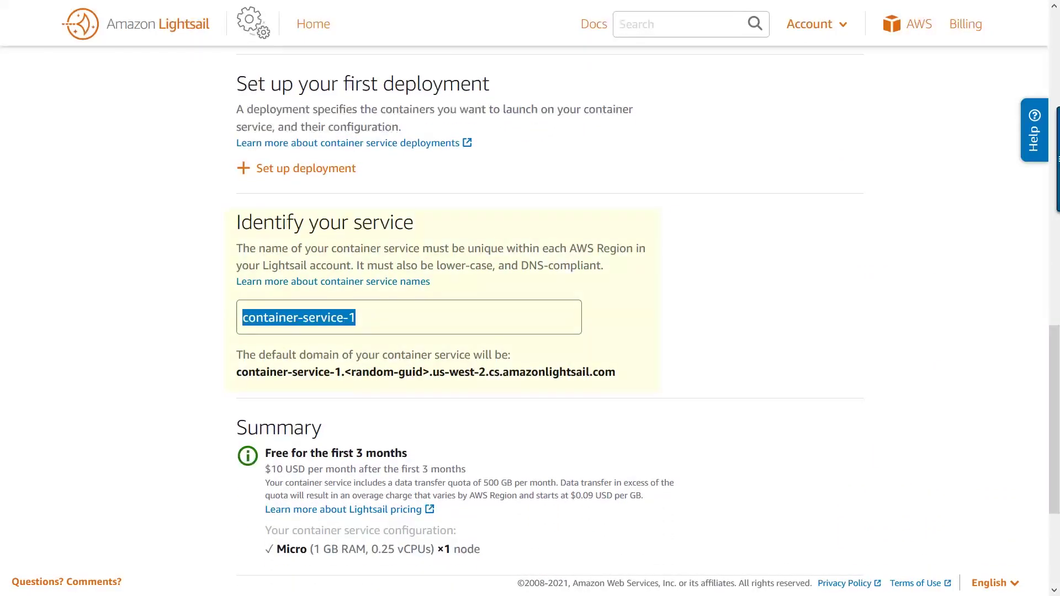
{"action": "type", "text": "flas"}
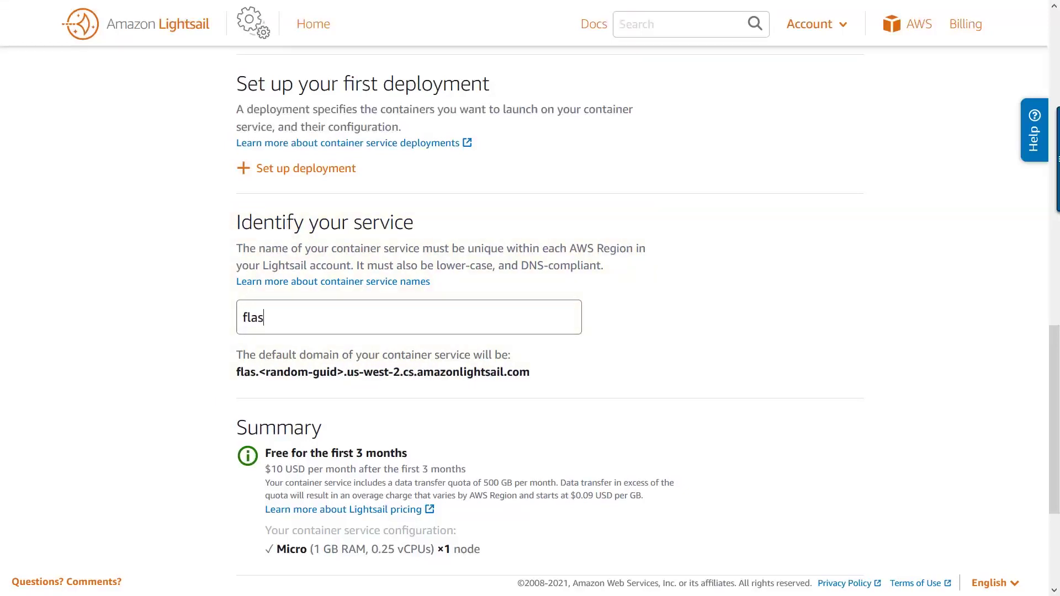
{"action": "type", "text": "k-service"}
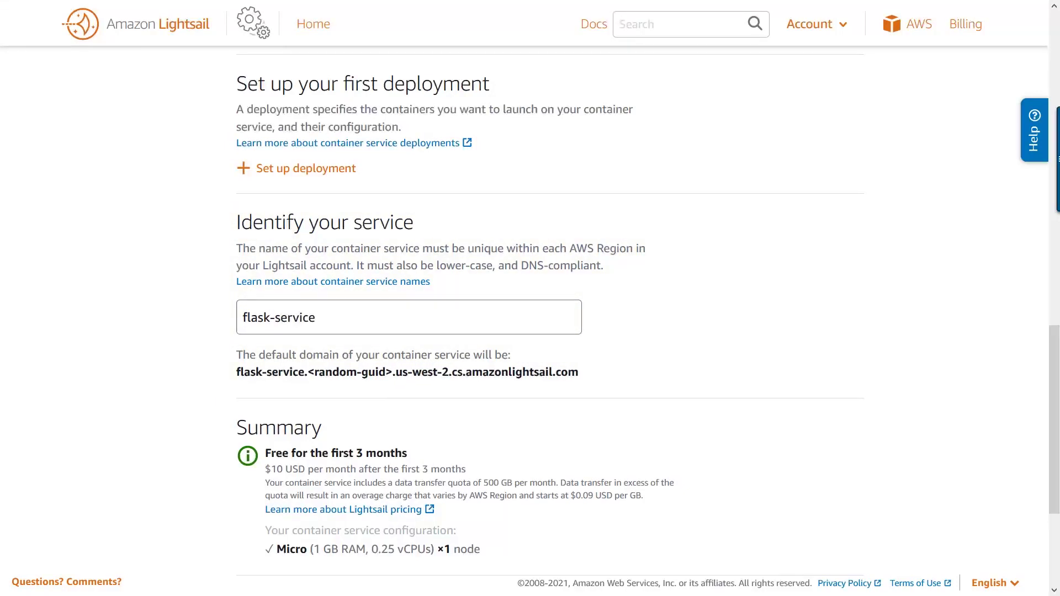
{"action": "key", "text": "Tab"}
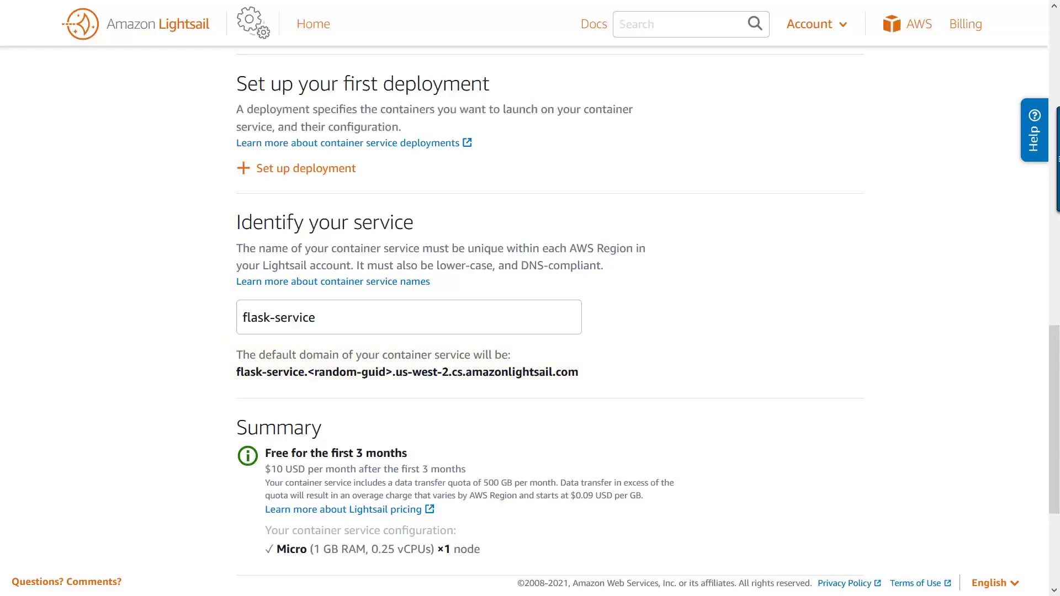
{"action": "scroll", "coordinate": [530, 319], "scroll_direction": "down", "scroll_amount": 4}
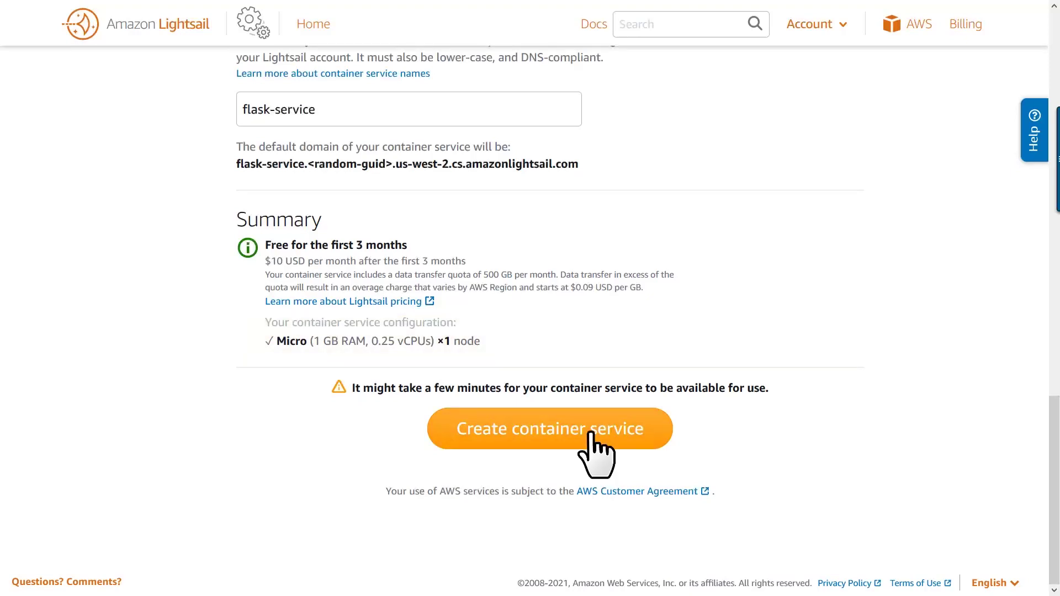
{"action": "left_click", "coordinate": [595, 453]}
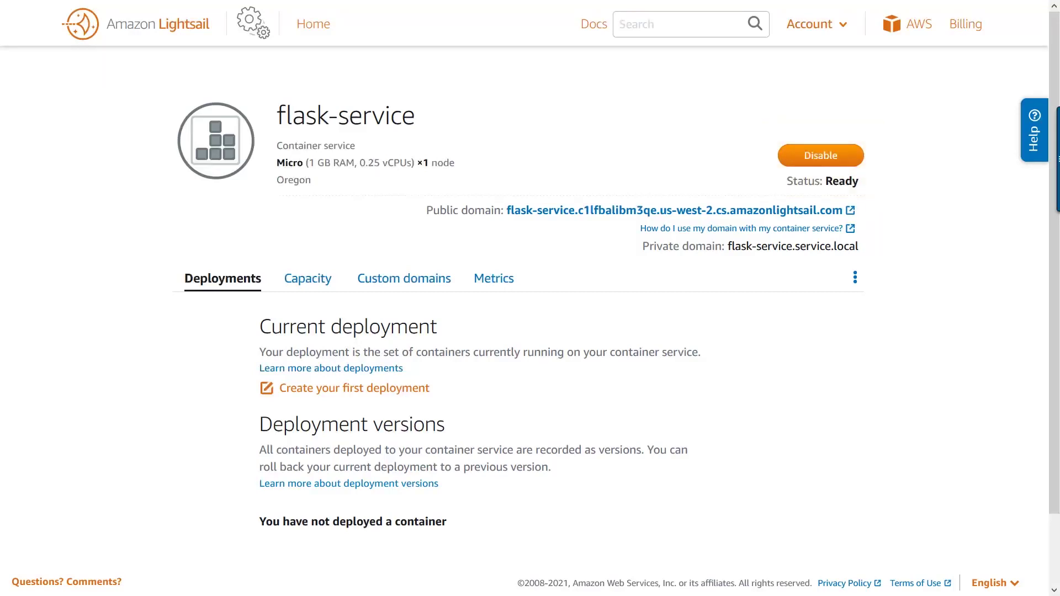
Look through the capacity, custom domains and metrics pages of flask-service.
{"action": "left_click", "coordinate": [308, 278]}
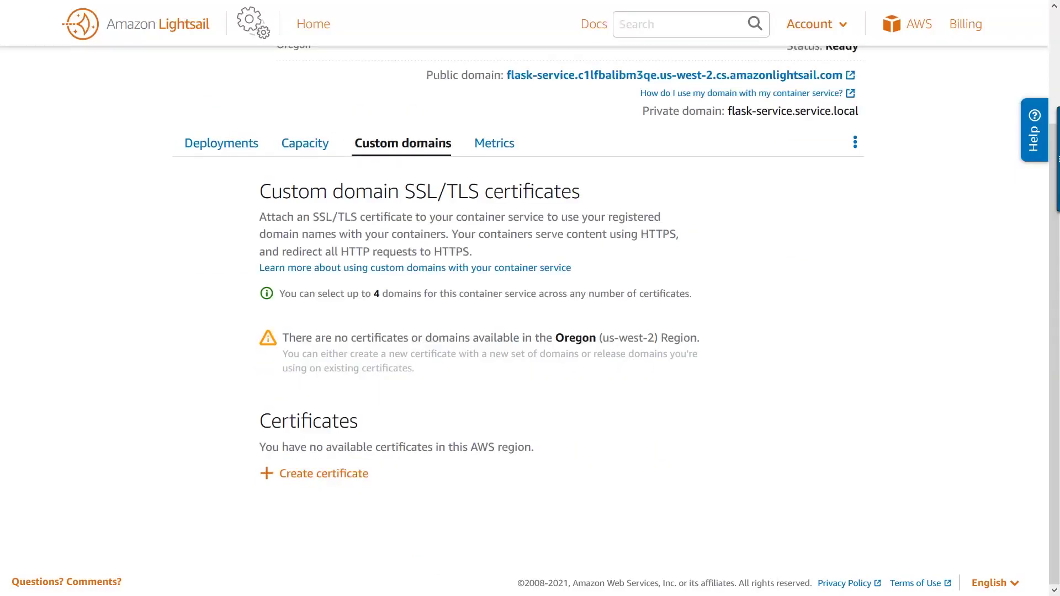
{"action": "left_click", "coordinate": [494, 143]}
{"action": "left_click_drag", "start_coordinate": [1055, 248], "coordinate": [1055, 305]}
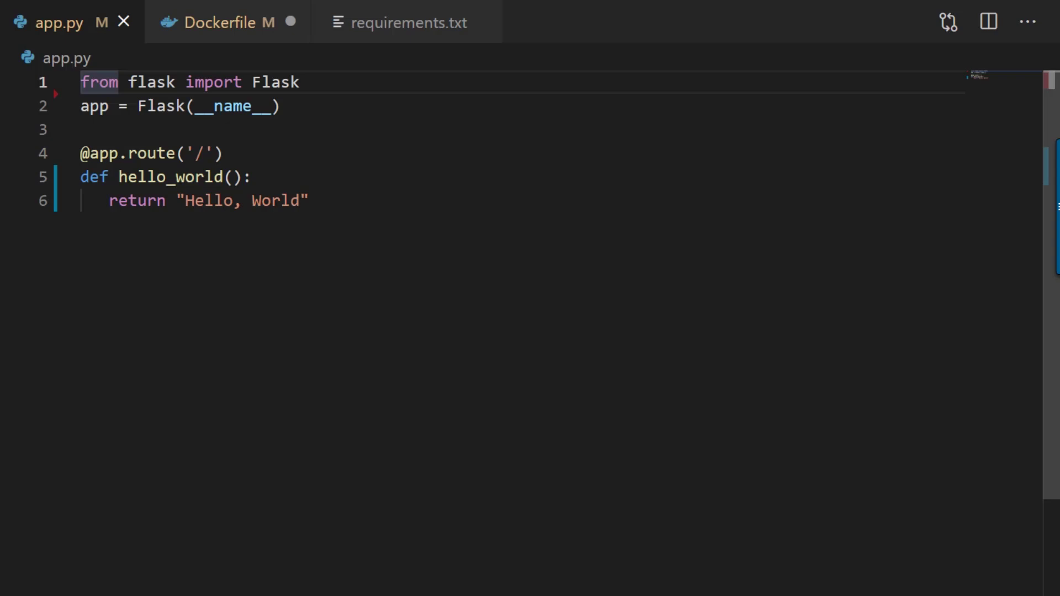
In the code editor, review the Flask app object and root route in app.py and open requirements.txt.
{"action": "left_click", "coordinate": [81, 106]}
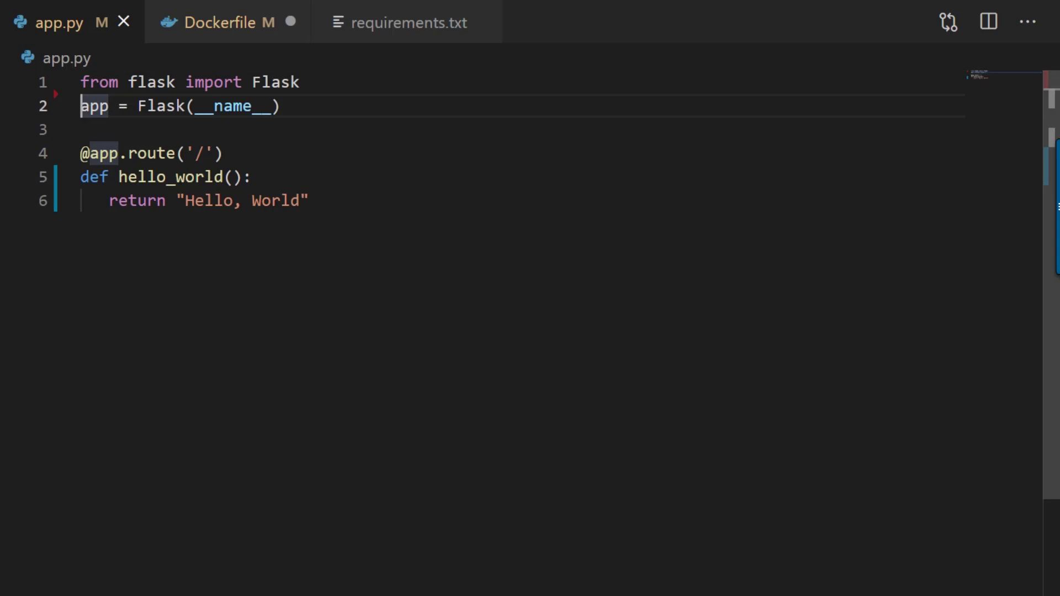
{"action": "key", "text": "Down"}
{"action": "key", "text": "Down"}
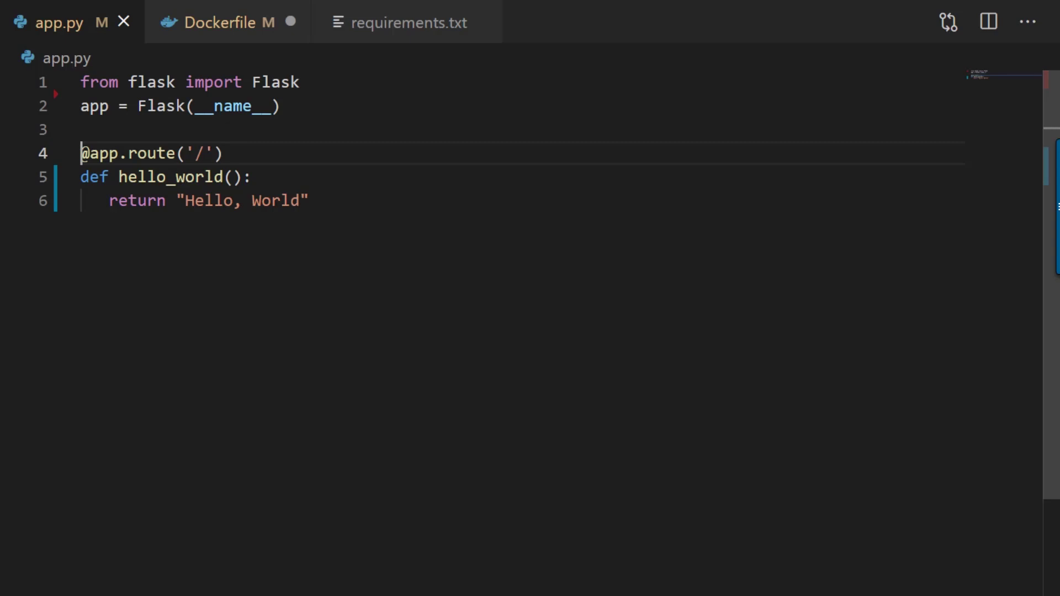
{"action": "key", "text": "ctrl+Tab"}
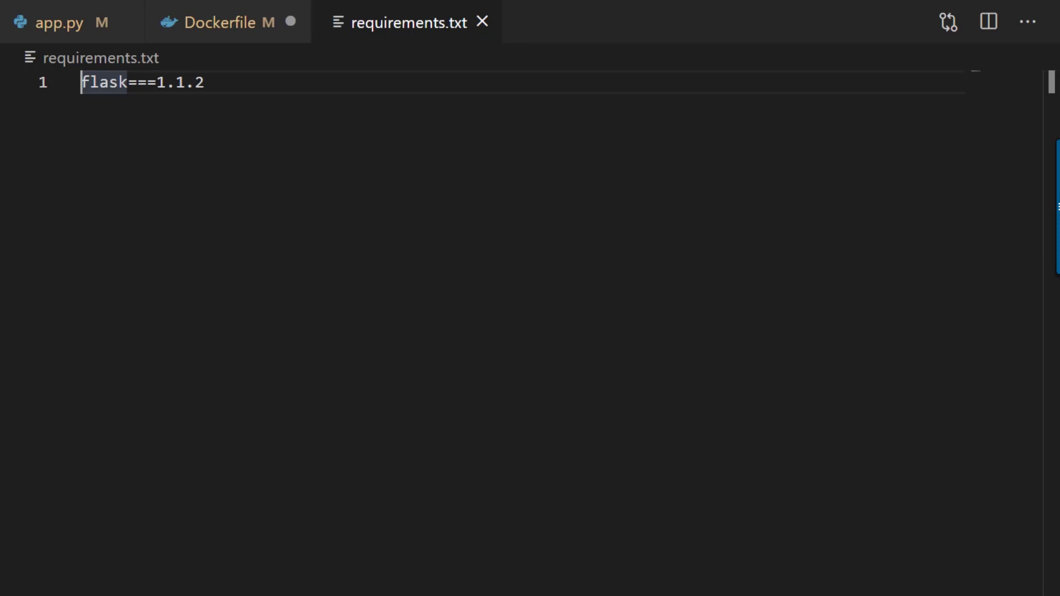
Examine the Dockerfile, including its base image and exposed port instructions.
{"action": "key", "text": "ctrl+Page_Up"}
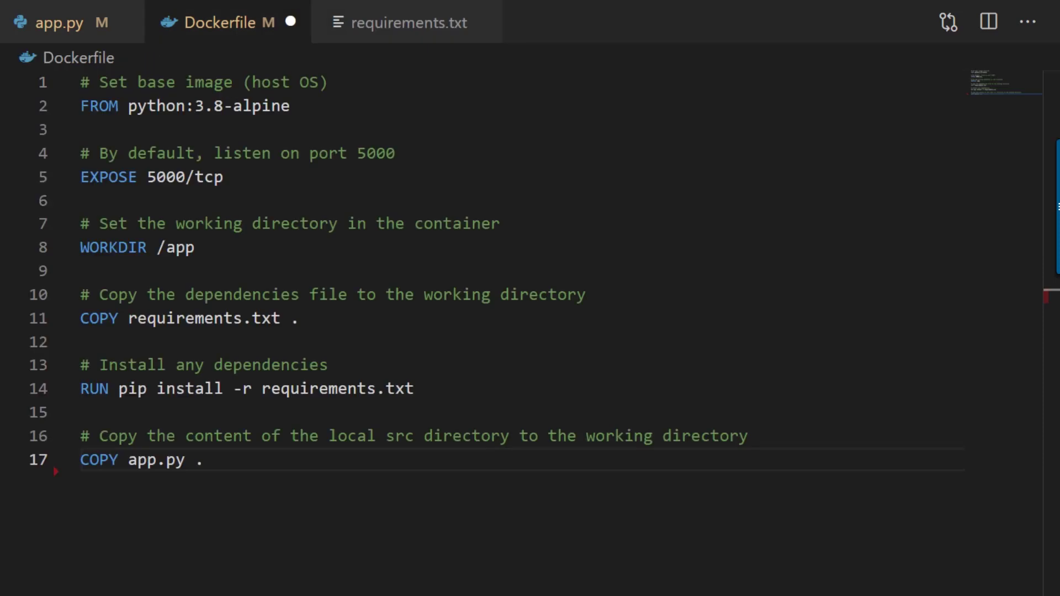
{"action": "left_click", "coordinate": [81, 106]}
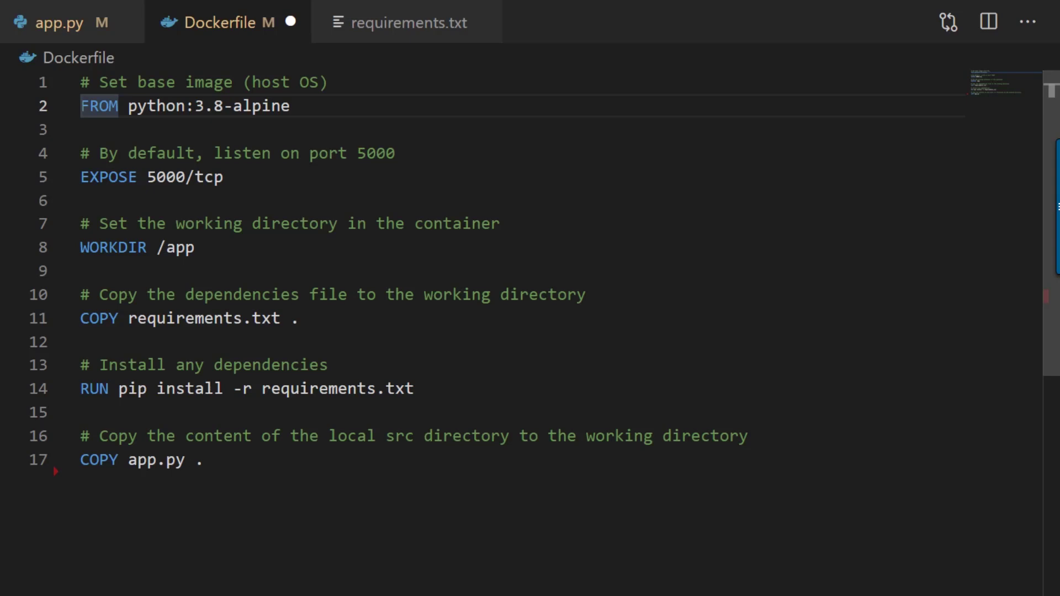
{"action": "left_click", "coordinate": [81, 177]}
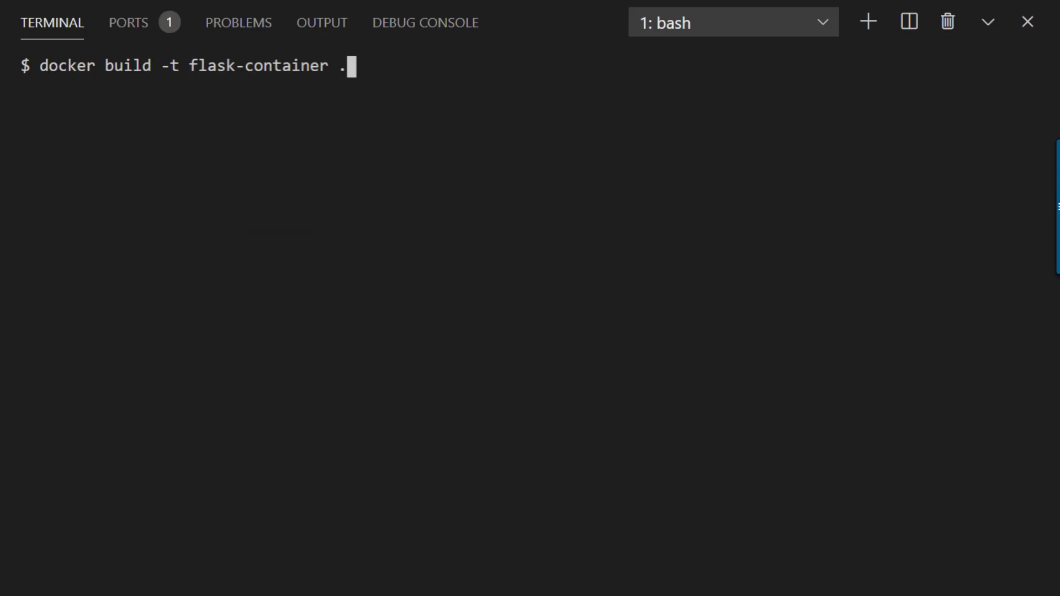
In the terminal, build the flask-container image and test it locally with docker run -p 5000:5000, flask run --host 0.0.0.0, and curl 127.0.0.1:5000.
{"action": "key", "text": "Return"}
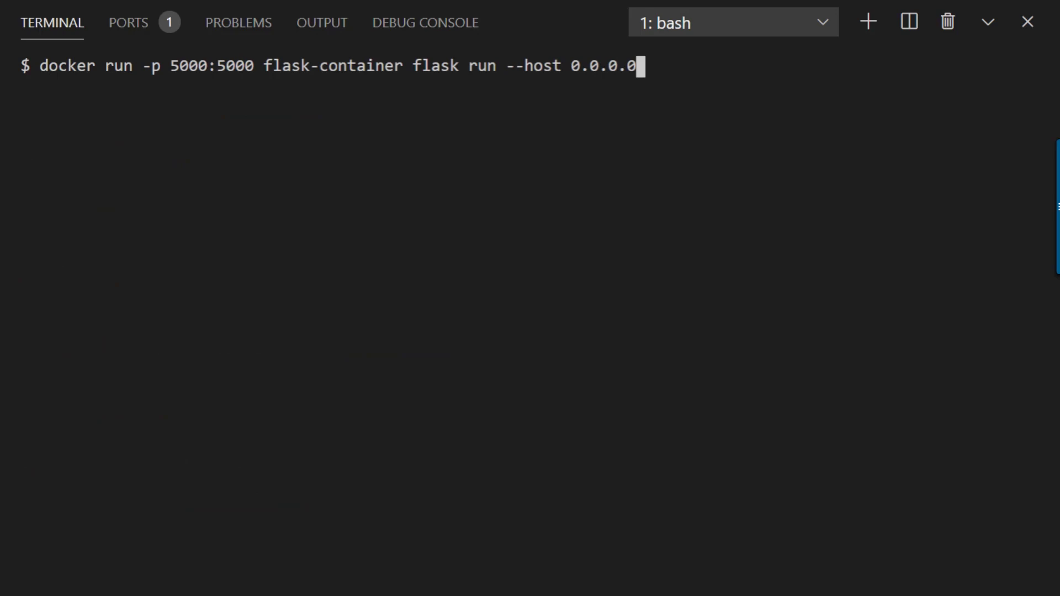
{"action": "key", "text": "Return"}
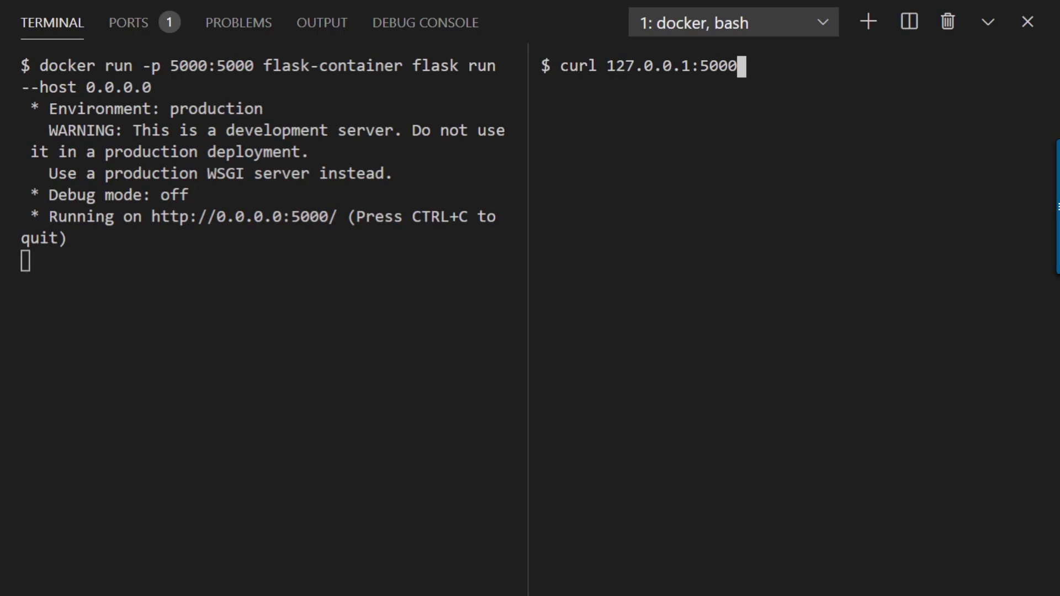
{"action": "key", "text": "Return"}
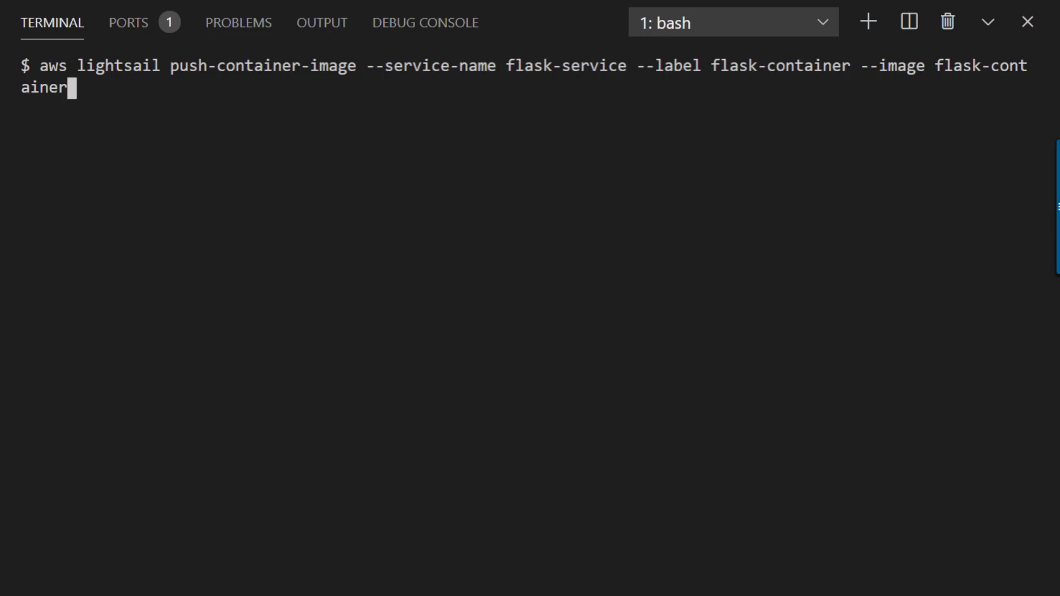
Push the flask-container image to flask-service with the label flask-container, and check the service's stored images in Lightsail.
{"action": "key", "text": "Return"}
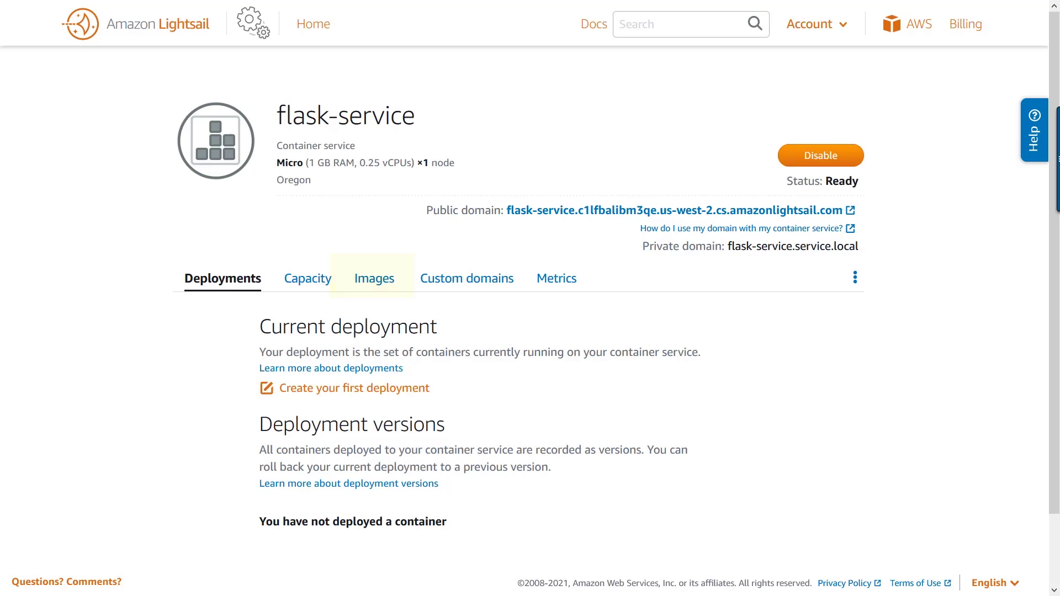
{"action": "left_click", "coordinate": [374, 278]}
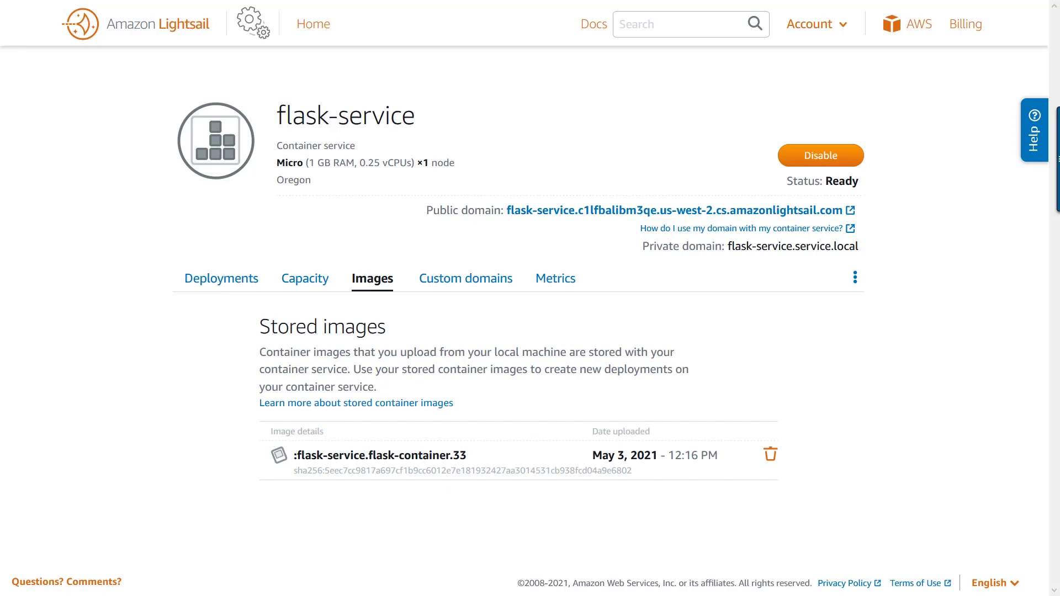
Begin the first deployment with a container named flask that uses the stored image :flask-service.flask-container.33.
{"action": "left_click", "coordinate": [222, 278]}
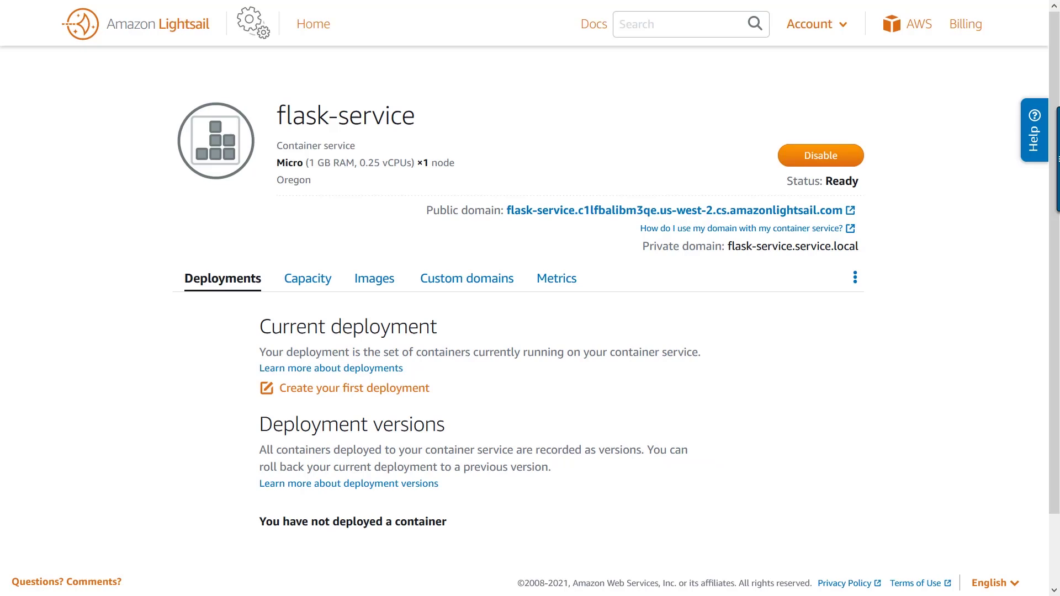
{"action": "left_click", "coordinate": [378, 390]}
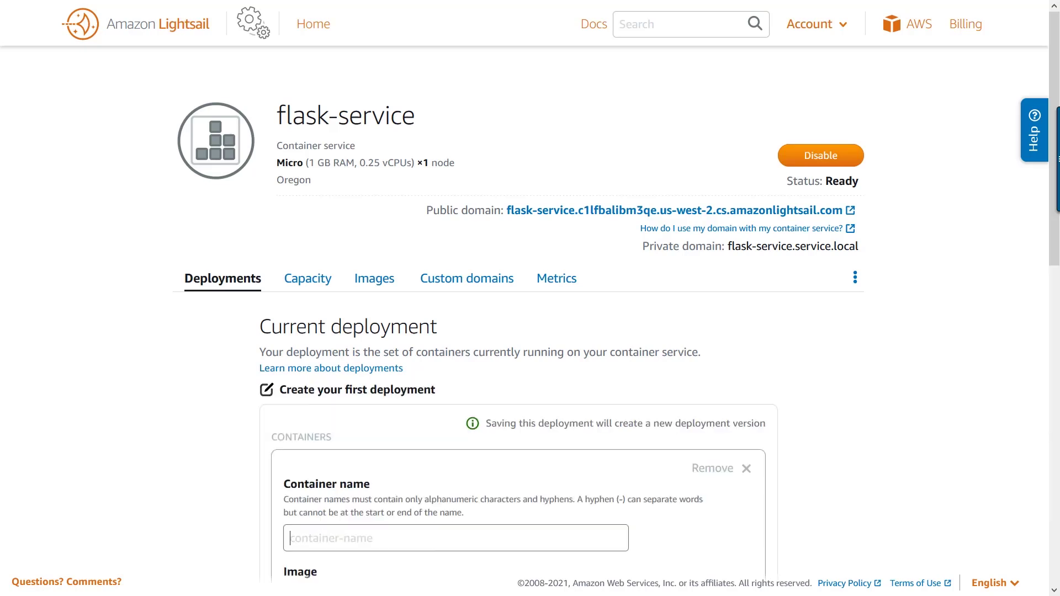
{"action": "scroll", "coordinate": [530, 298], "scroll_direction": "down", "scroll_amount": 2}
{"action": "scroll", "coordinate": [530, 298], "scroll_direction": "down", "scroll_amount": 3}
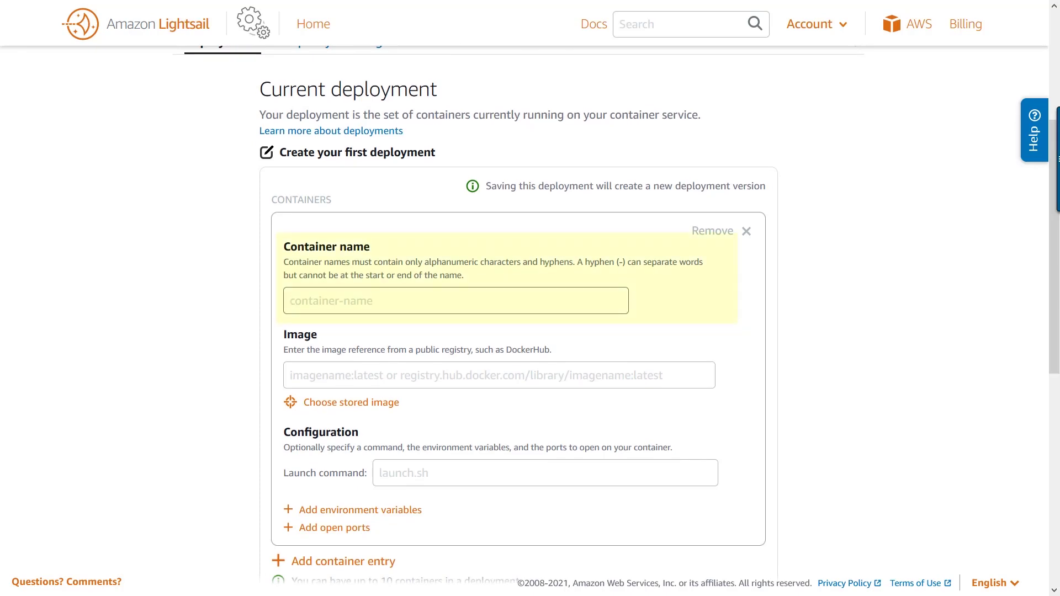
{"action": "type", "text": "flask"}
{"action": "left_click", "coordinate": [351, 403]}
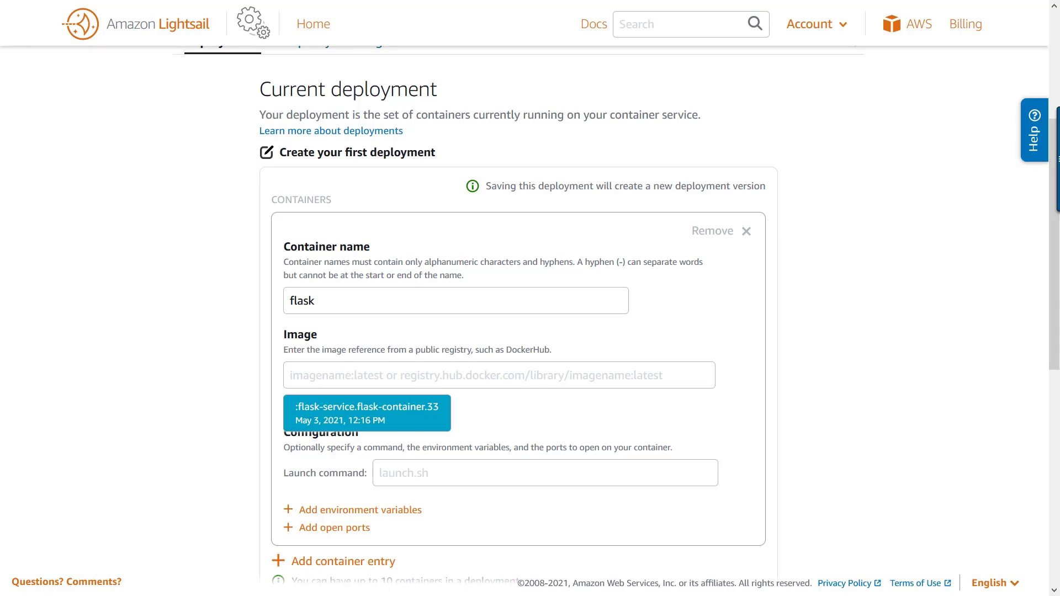
{"action": "left_click", "coordinate": [350, 408]}
Set the flask container's launch command to flask run --host 0.0.0.0.
{"action": "scroll", "coordinate": [519, 309], "scroll_direction": "down", "scroll_amount": 3}
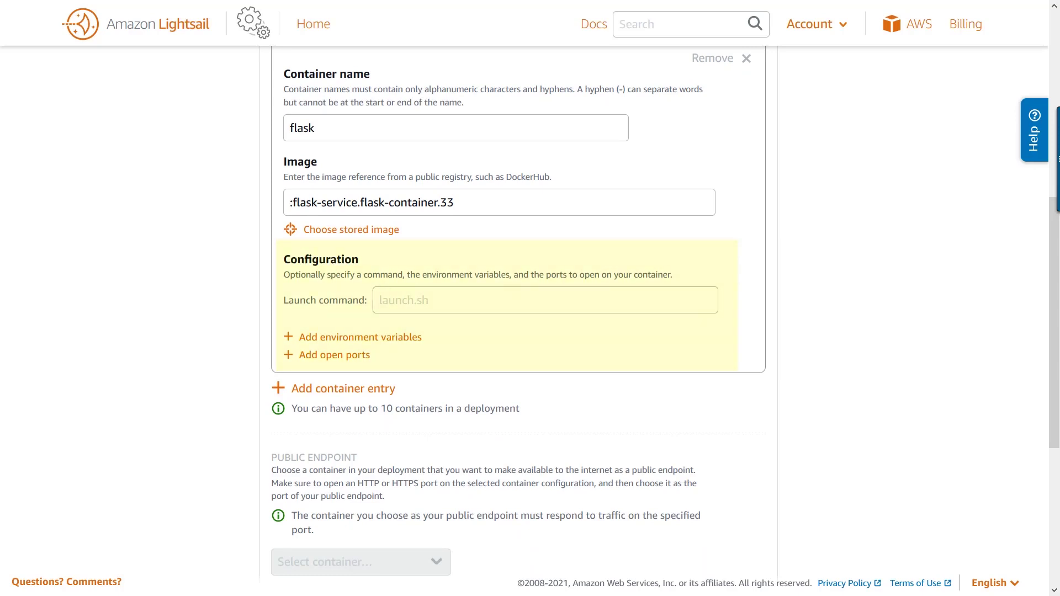
{"action": "left_click", "coordinate": [380, 300]}
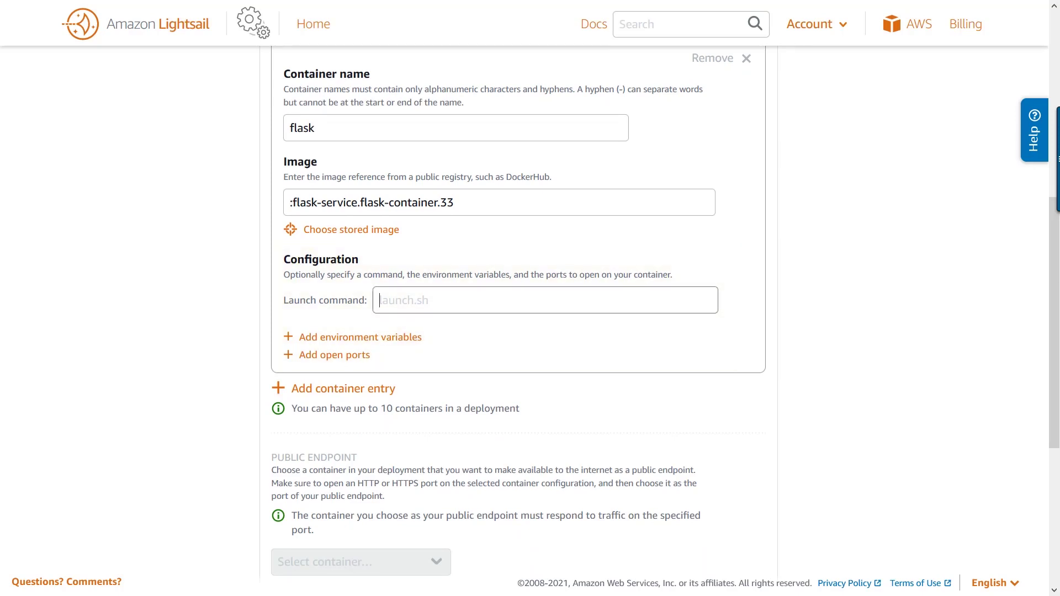
{"action": "type", "text": "flask run --host 0.0.0.0"}
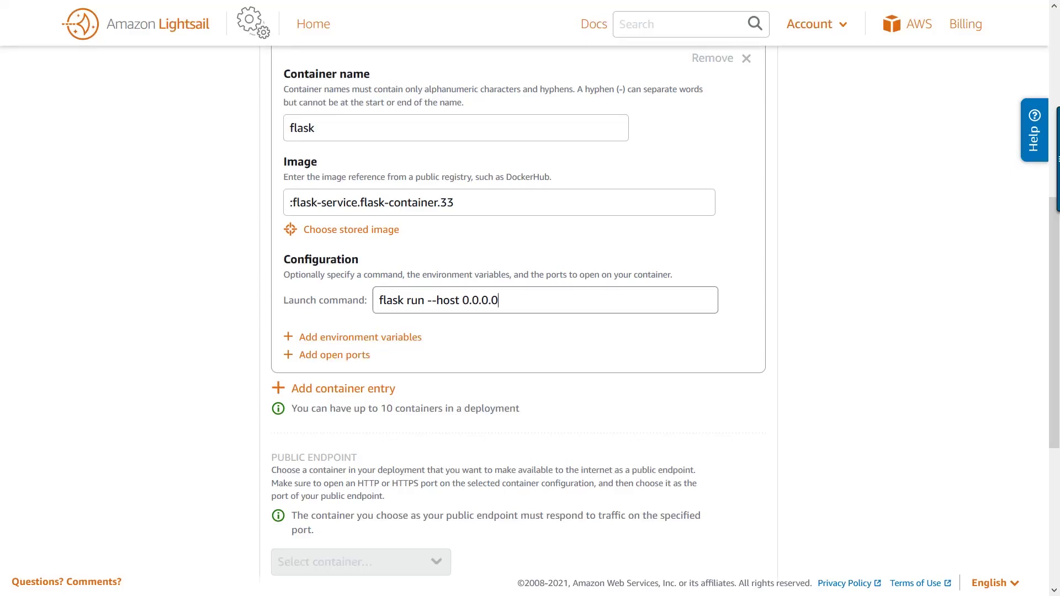
Add an environment variable to the flask container with the key FLASK_APP and the value app.py.
{"action": "left_click", "coordinate": [360, 337]}
{"action": "left_click", "coordinate": [326, 377]}
{"action": "type", "text": "FLASK_APP"}
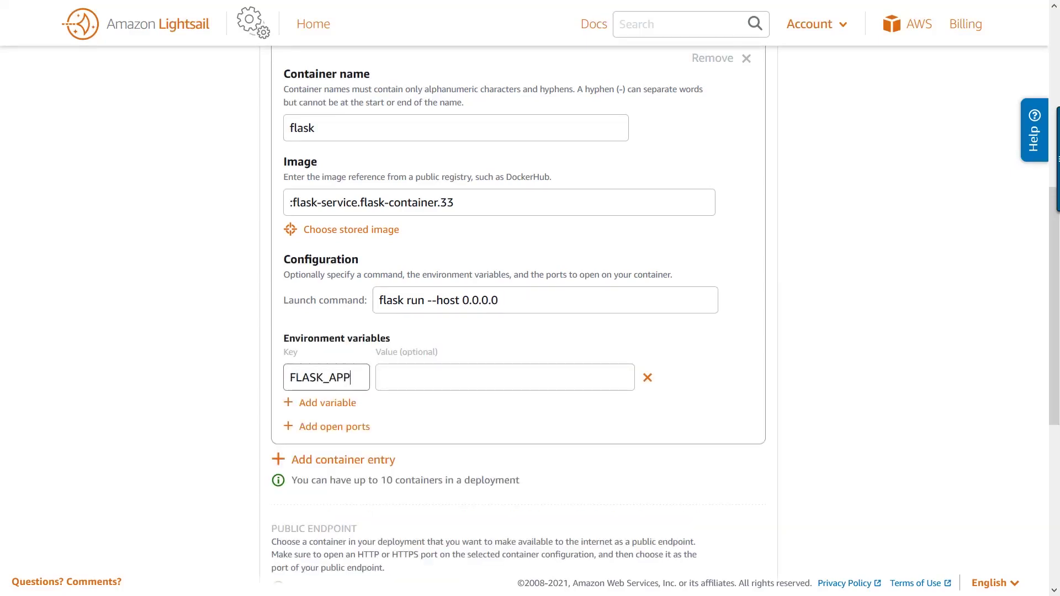
{"action": "key", "text": "Tab"}
{"action": "type", "text": "app.py"}
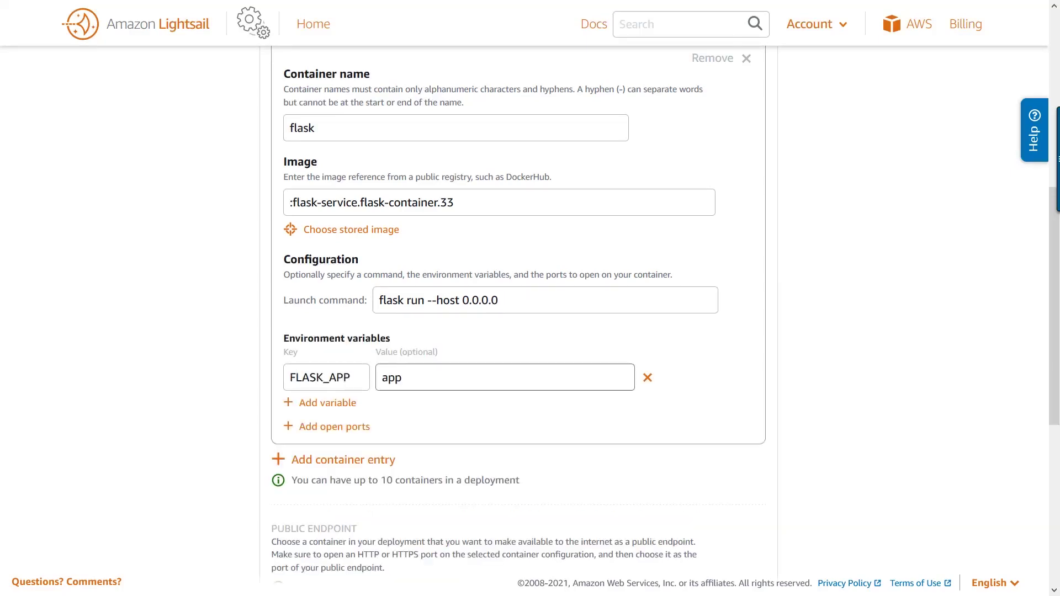
Add an open port to the flask container with port number 5000 and the HTTP protocol.
{"action": "scroll", "coordinate": [662, 315], "scroll_direction": "down", "scroll_amount": 1}
{"action": "scroll", "coordinate": [441, 313], "scroll_direction": "down", "scroll_amount": 2}
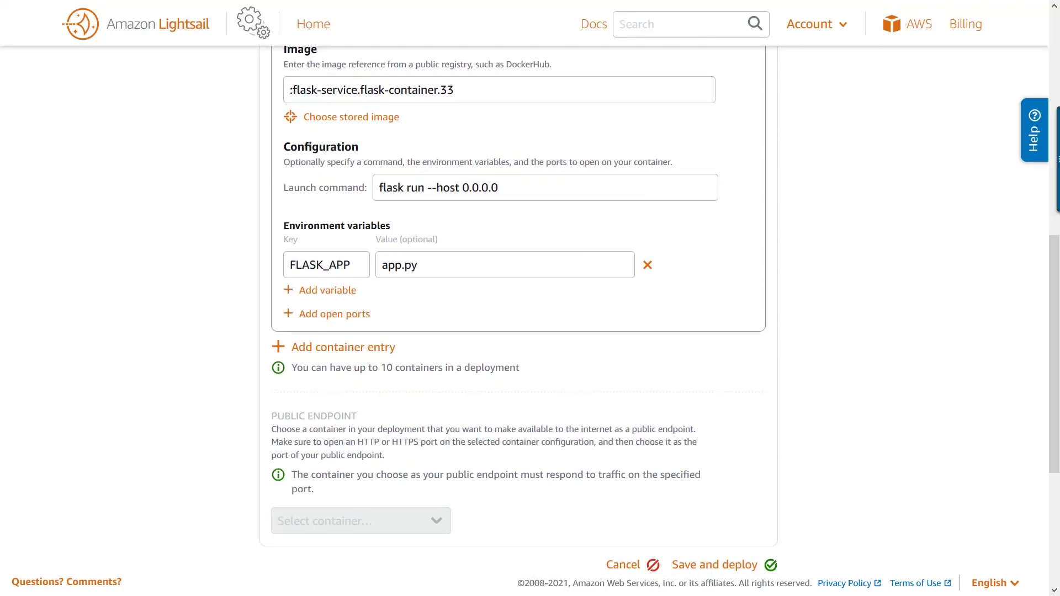
{"action": "left_click", "coordinate": [345, 314]}
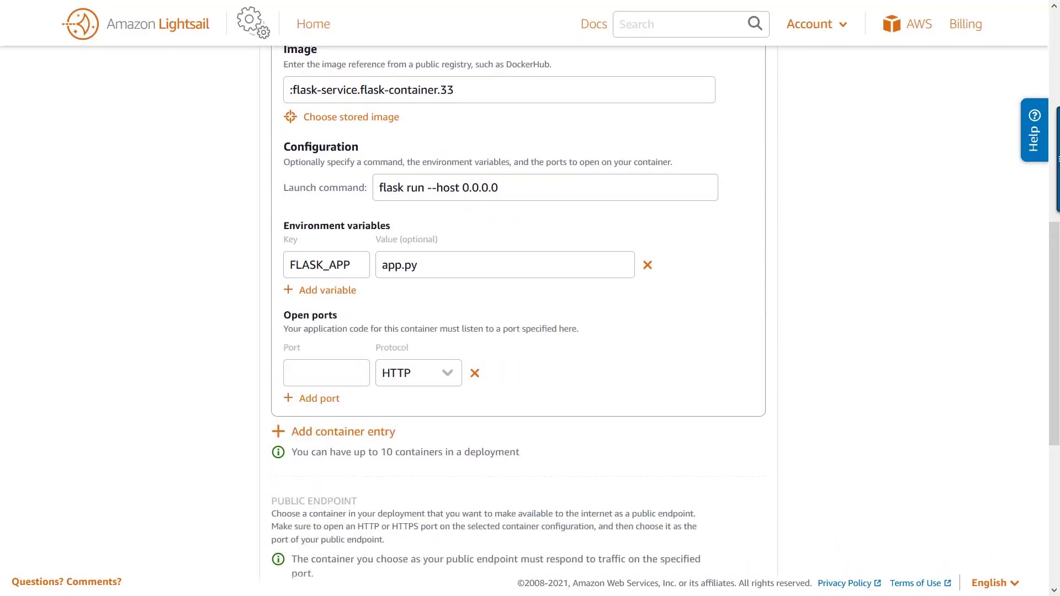
{"action": "left_click", "coordinate": [326, 373]}
{"action": "type", "text": "5000"}
Save and deploy the service with the flask container as its public endpoint, and open the service's public domain.
{"action": "scroll", "coordinate": [519, 309], "scroll_direction": "down", "scroll_amount": 4}
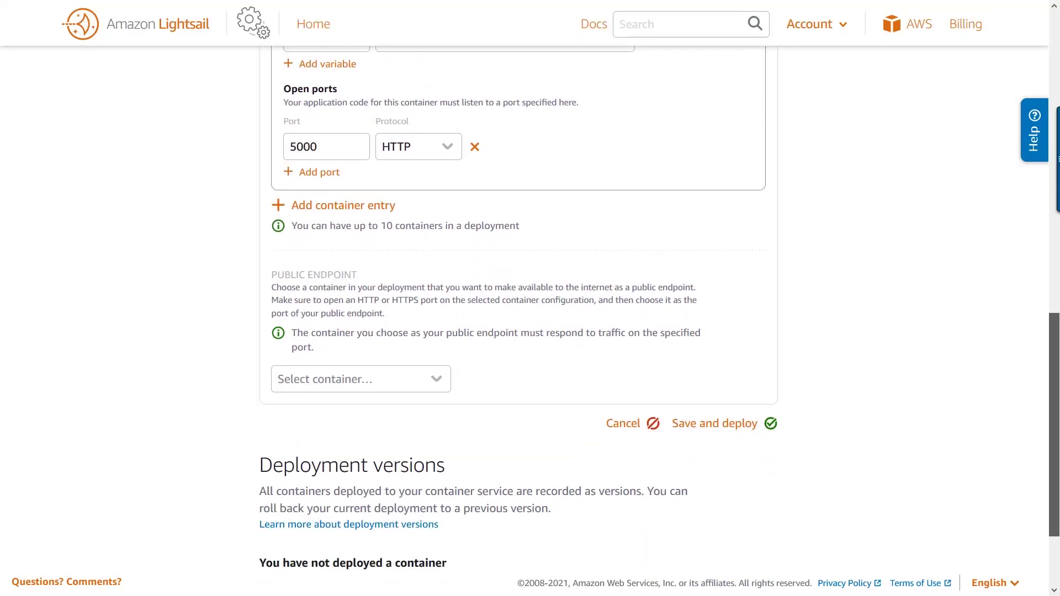
{"action": "scroll", "coordinate": [519, 309], "scroll_direction": "down", "scroll_amount": 1}
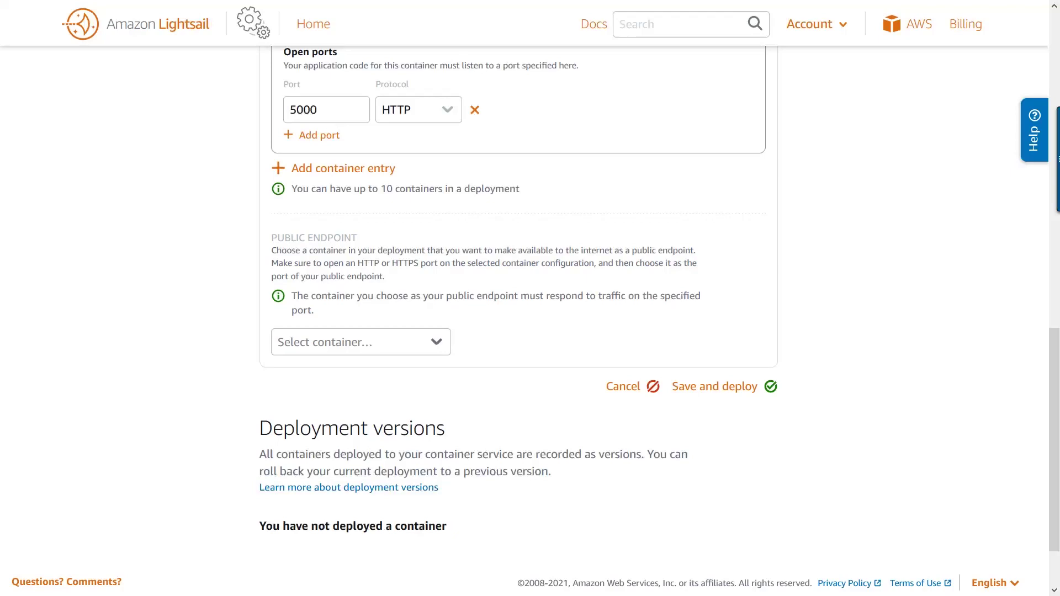
{"action": "left_click", "coordinate": [361, 342]}
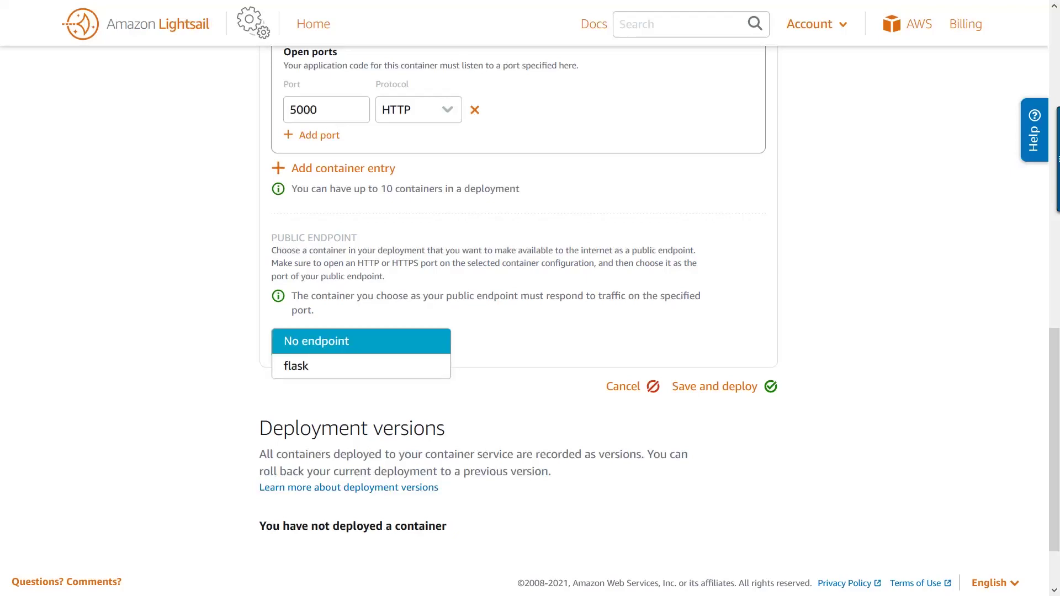
{"action": "left_click", "coordinate": [425, 366]}
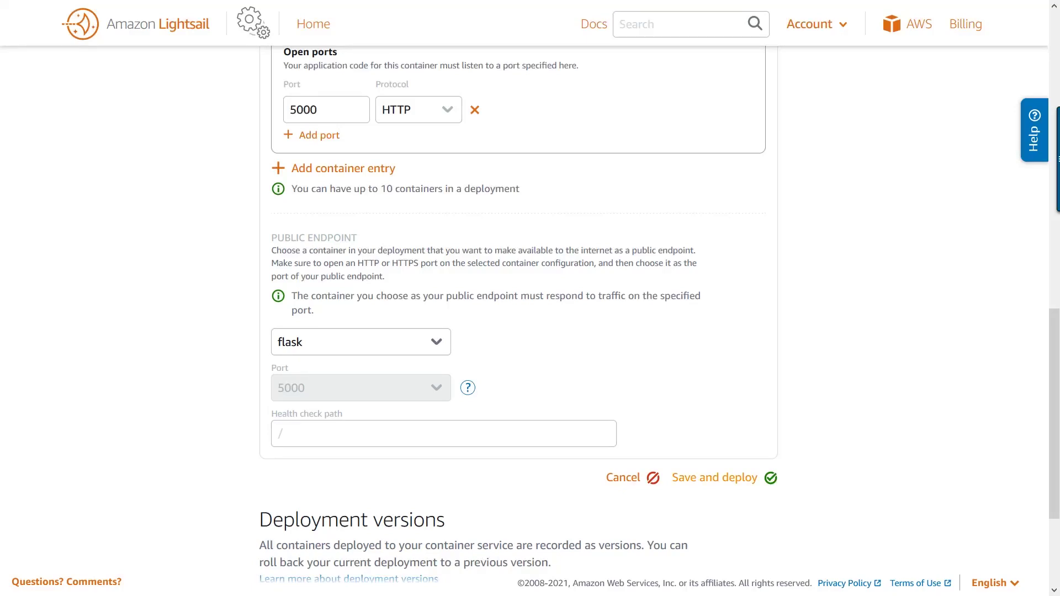
{"action": "left_click", "coordinate": [718, 481]}
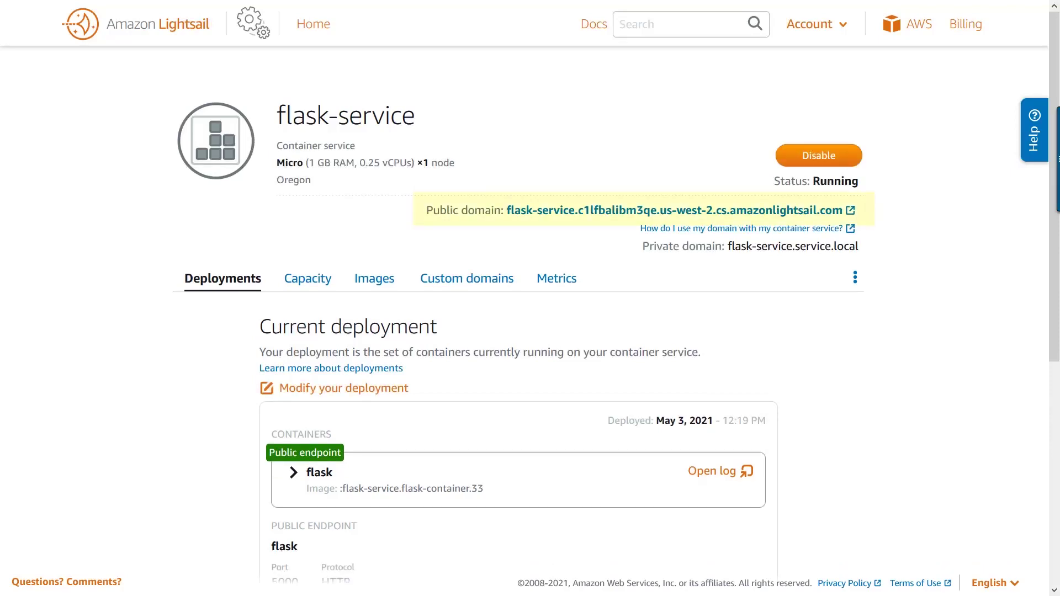
{"action": "left_click", "coordinate": [589, 211]}
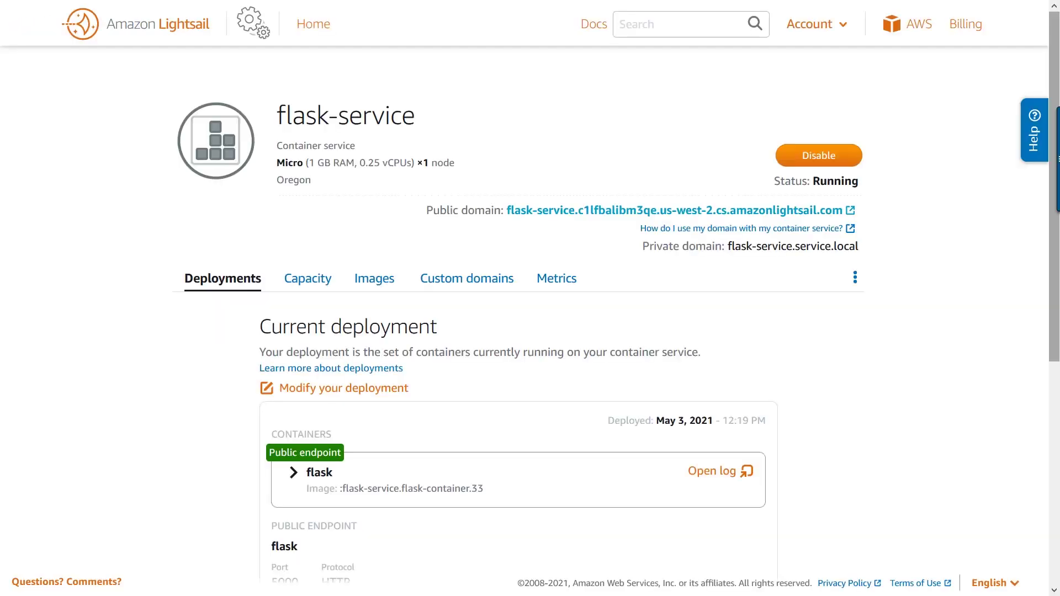
Delete the flask-service container service and confirm its removal.
{"action": "mouse_move", "coordinate": [1054, 187]}
{"action": "left_mouse_down"}
{"action": "mouse_move", "coordinate": [1054, 409]}
{"action": "mouse_move", "coordinate": [1054, 187]}
{"action": "left_mouse_up"}
{"action": "left_click", "coordinate": [855, 279]}
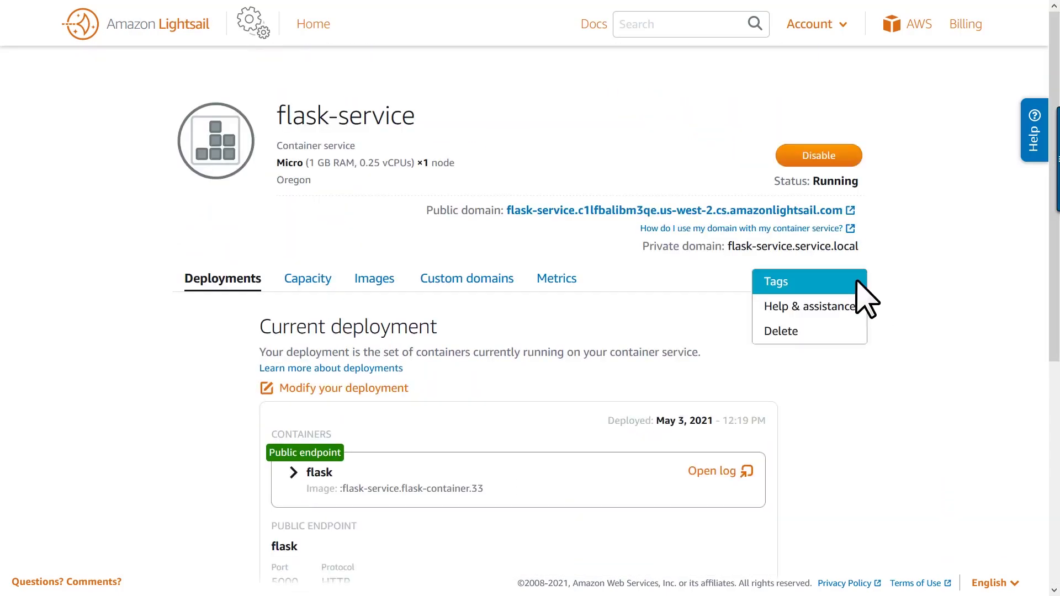
{"action": "left_click", "coordinate": [839, 334]}
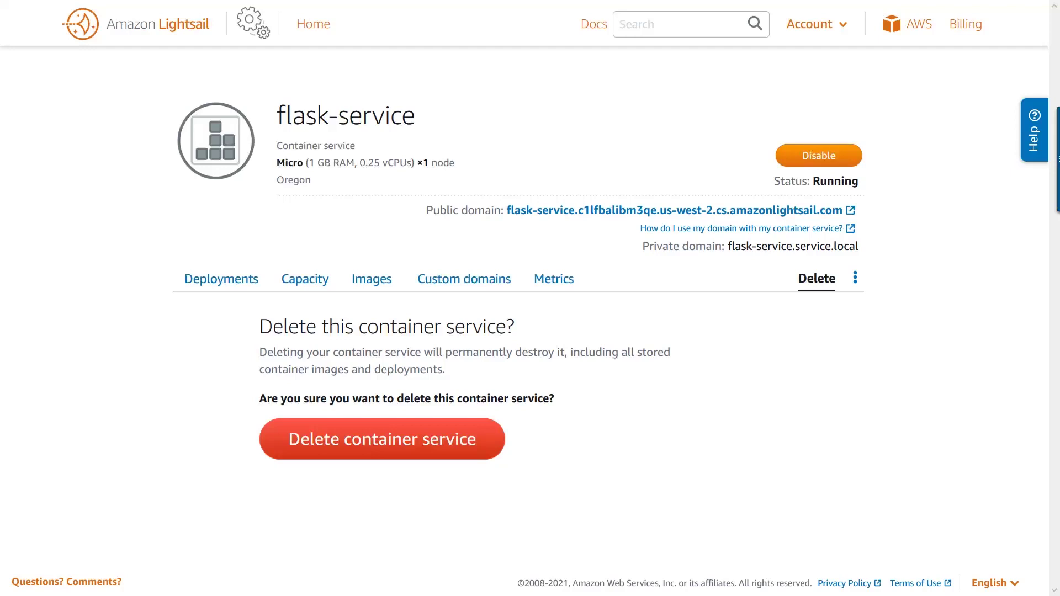
{"action": "left_click", "coordinate": [406, 442]}
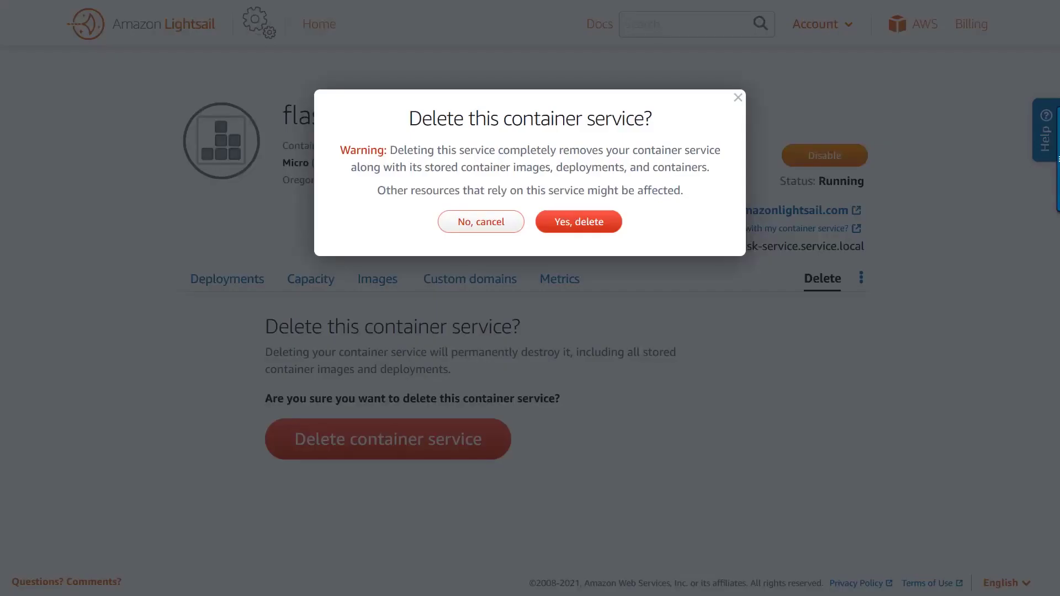
{"action": "left_click", "coordinate": [572, 223]}
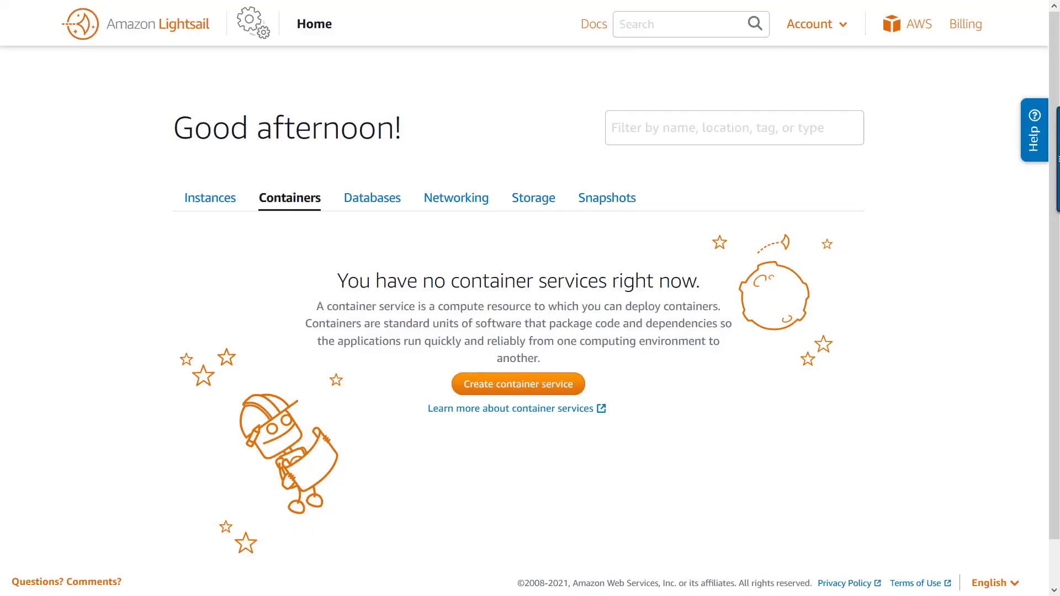